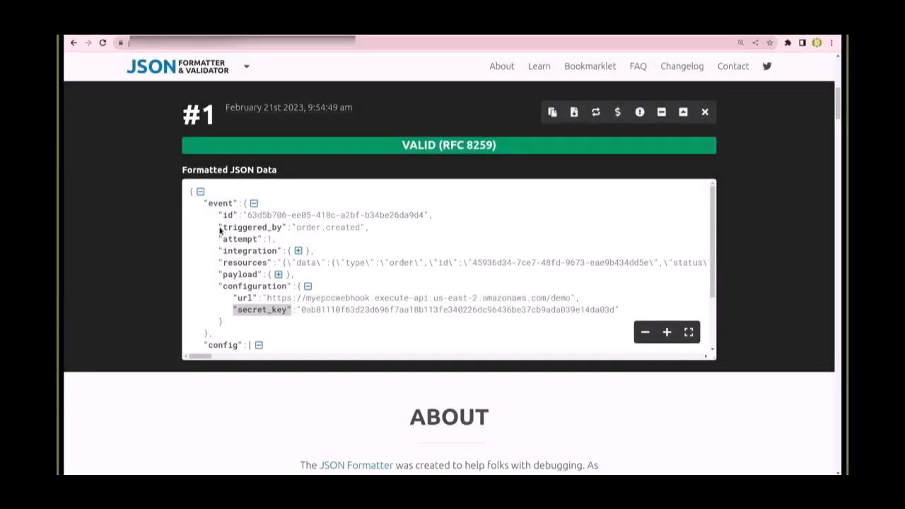
Step: Examine the triggered_by, secret_key and configuration entries in the formatted event JSON
left_click_drag(218, 228, 432, 227)
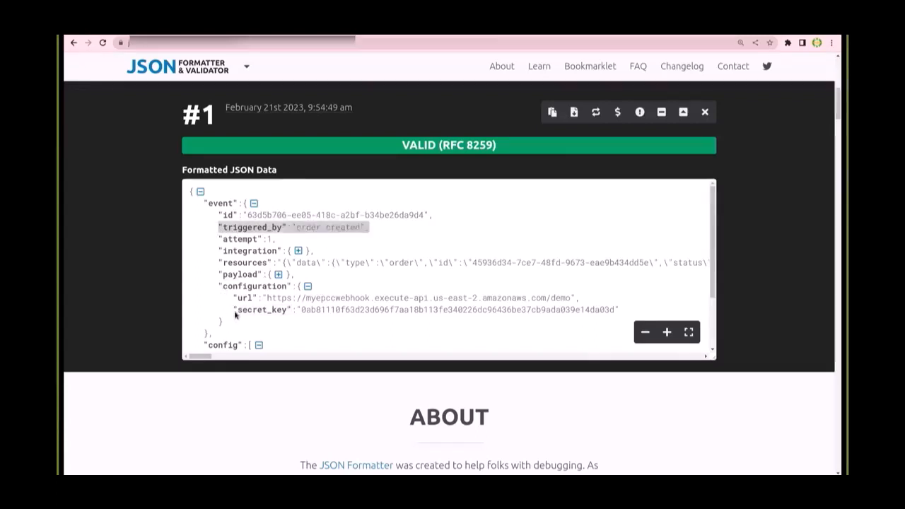
left_click_drag(235, 316, 286, 312)
left_click_drag(219, 287, 296, 288)
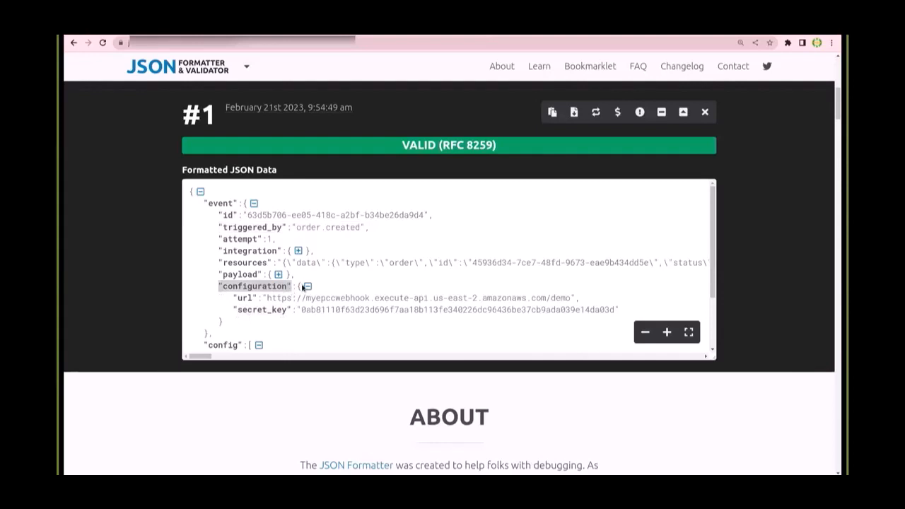
left_click(350, 278)
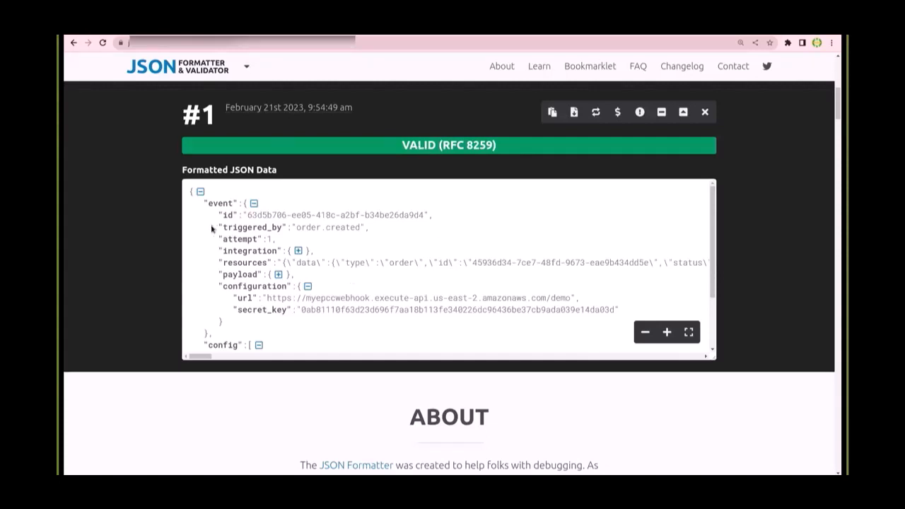
left_click_drag(214, 227, 361, 229)
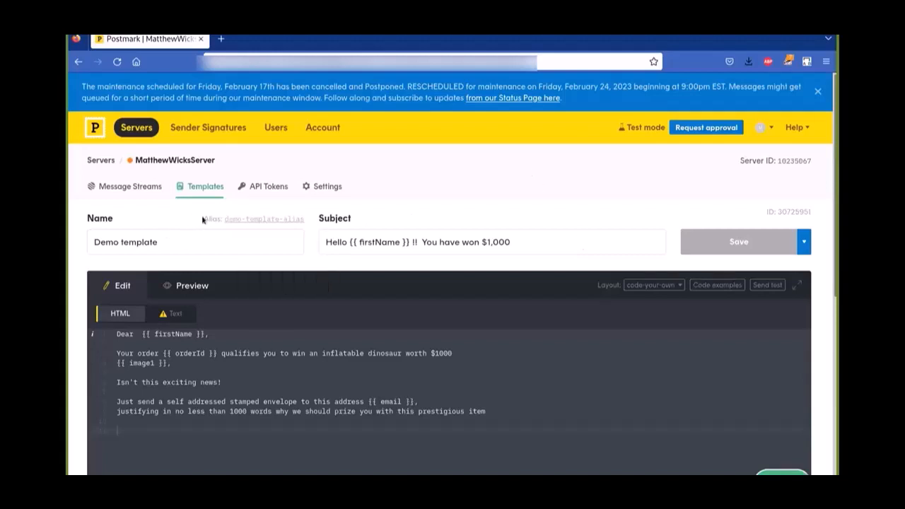
Step: Examine the Demo template's alias and ID, and the firstName placeholder in its subject
left_click_drag(203, 219, 221, 219)
left_click_drag(777, 211, 807, 212)
left_click(654, 183)
left_click_drag(349, 242, 410, 242)
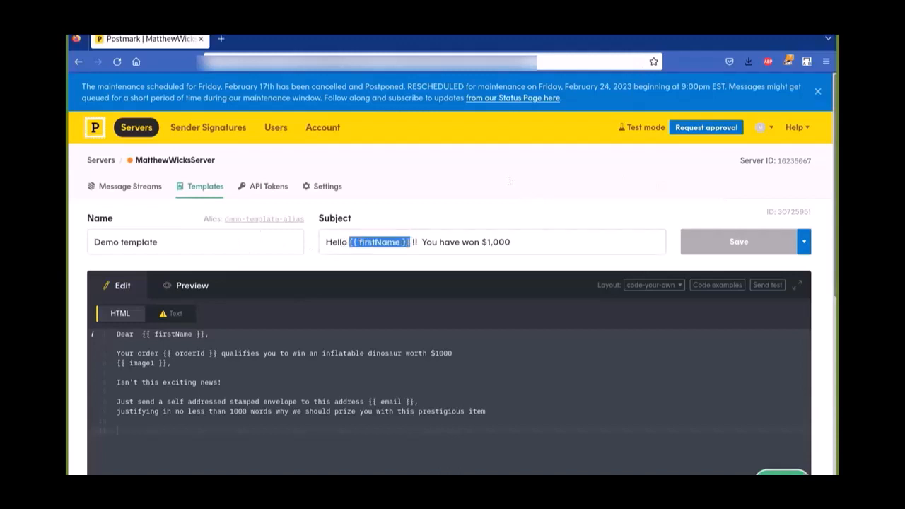
Step: Examine the firstName, orderId and email placeholders in the Demo template's HTML body
left_click_drag(141, 333, 205, 334)
left_click_drag(163, 353, 217, 353)
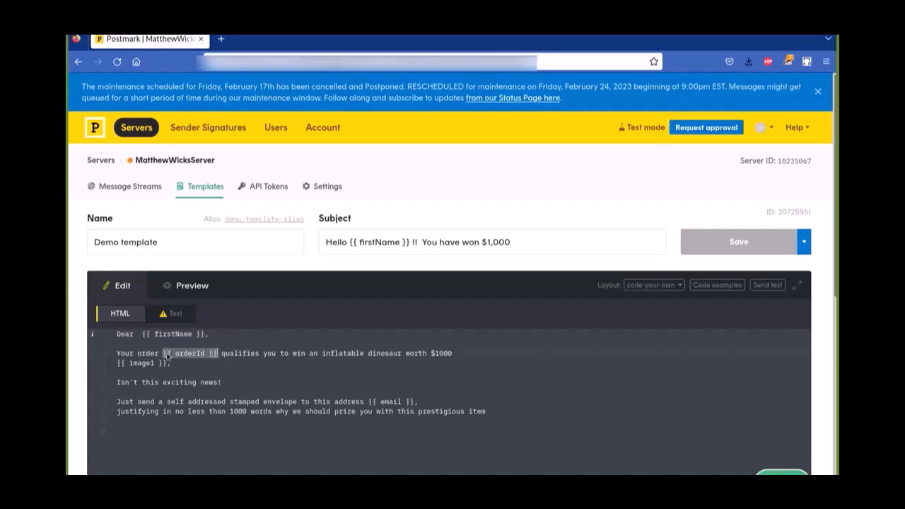
left_click(160, 353)
left_click_drag(161, 353, 219, 353)
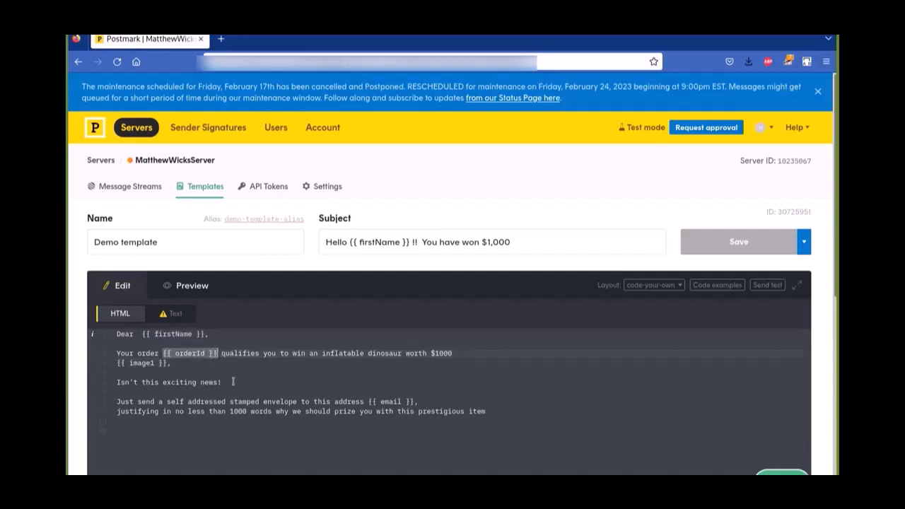
left_click(351, 443)
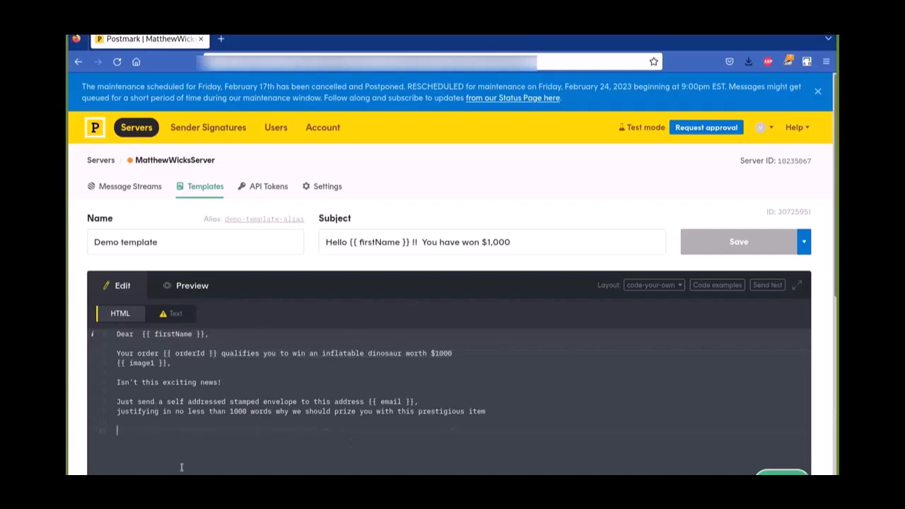
double_click(391, 401)
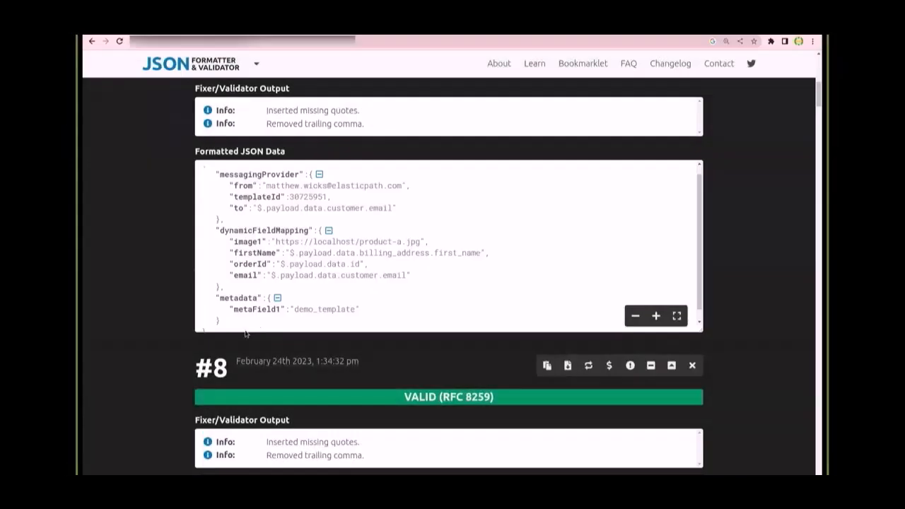
Step: Collapse the messagingProvider, dynamicFieldMapping and metadata objects in the formatted mapping JSON
left_click_drag(245, 331, 188, 138)
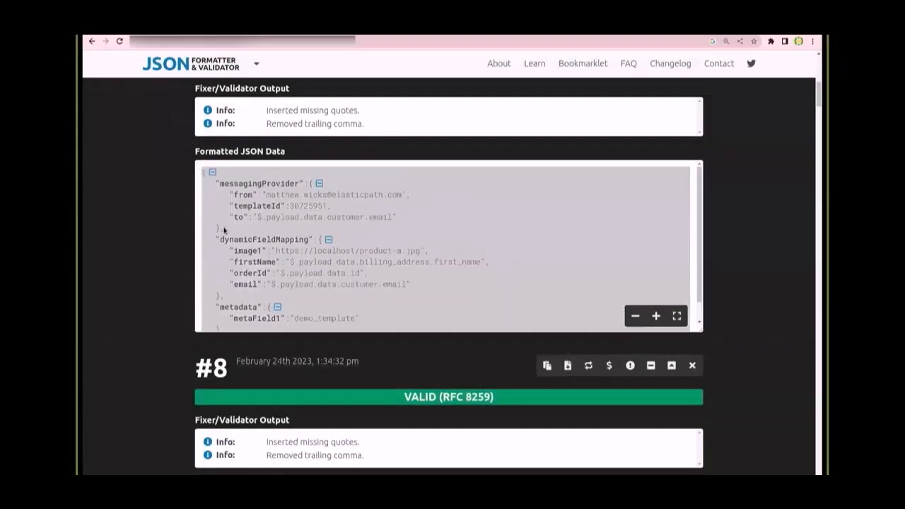
left_click(319, 183)
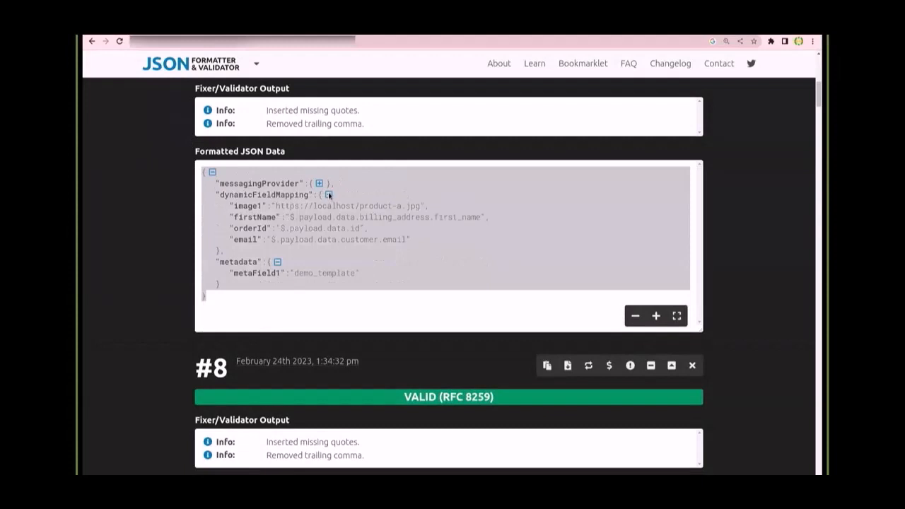
left_click(328, 194)
left_click(277, 205)
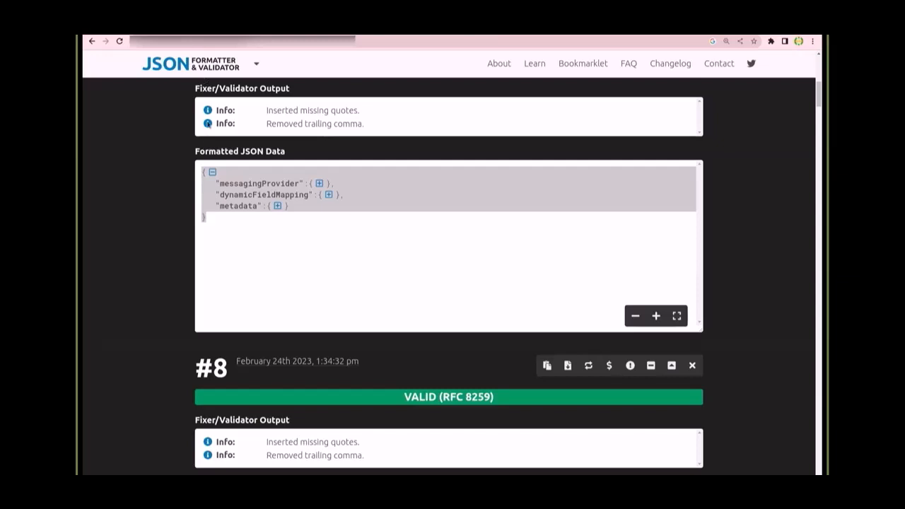
Step: Expand the messagingProvider object and examine its sender address and the "to" payload mapping
left_click(319, 183)
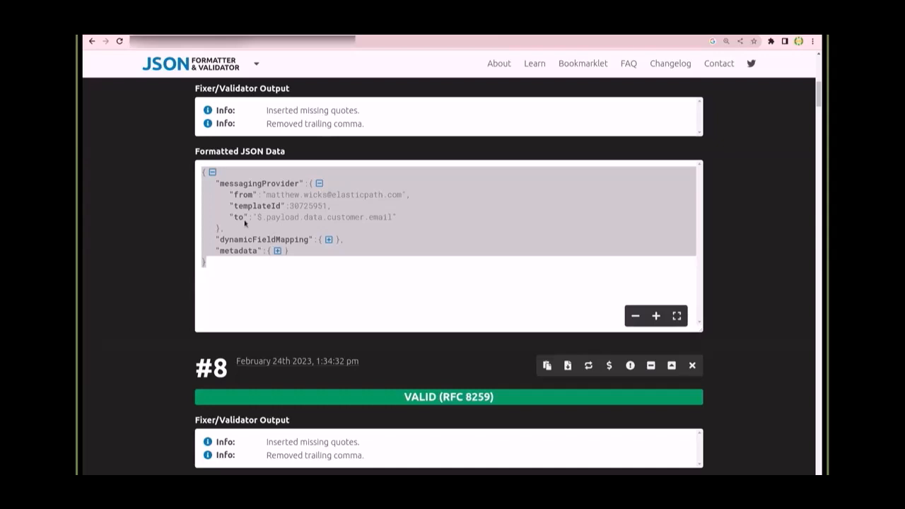
double_click(400, 217)
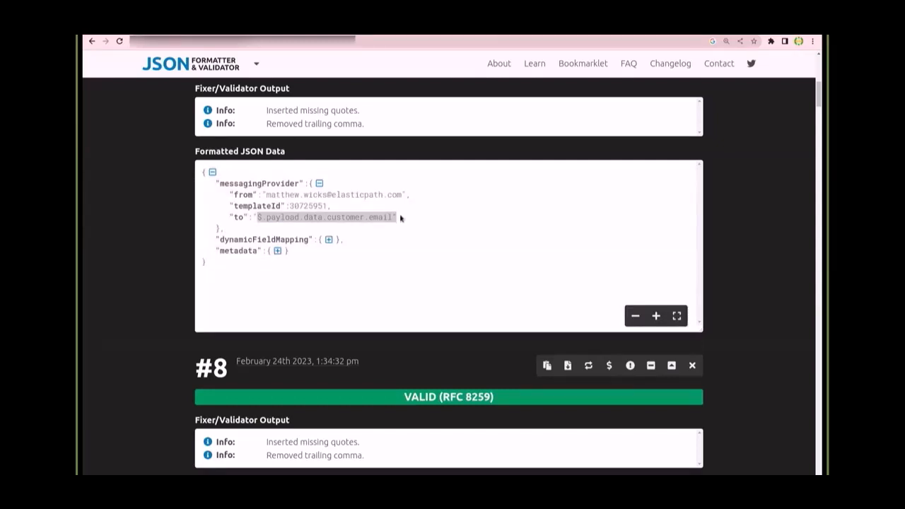
left_click_drag(267, 199, 402, 195)
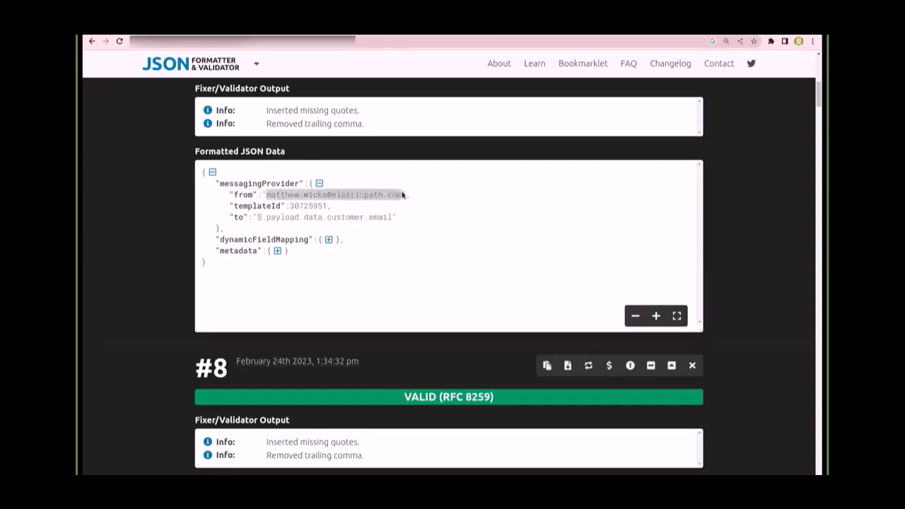
left_click_drag(259, 218, 390, 221)
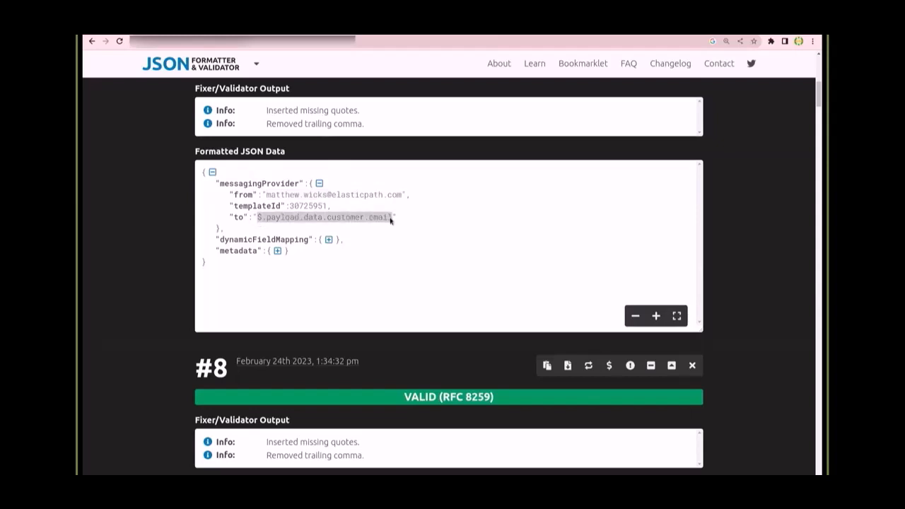
Step: Examine the template variable mappings under dynamicFieldMapping, and expand the metadata object to inspect its field
left_click(328, 240)
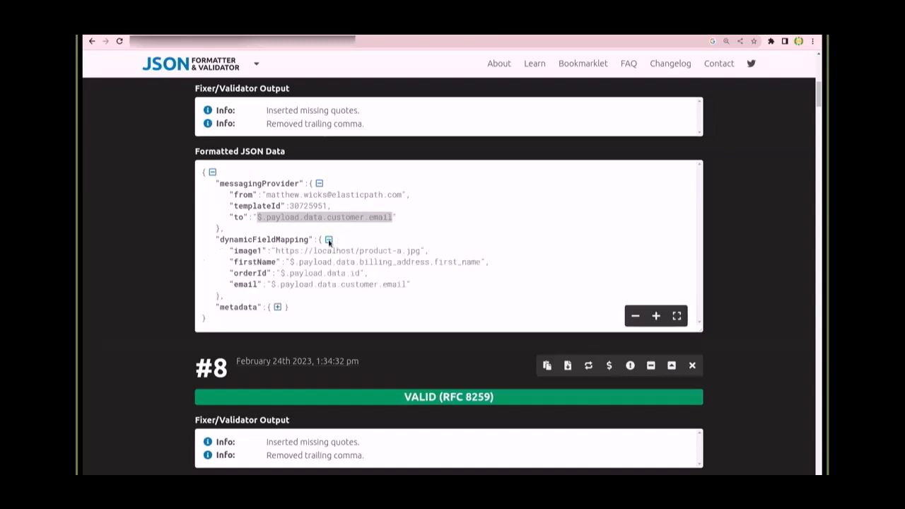
left_click(318, 184)
left_click_drag(424, 245, 178, 209)
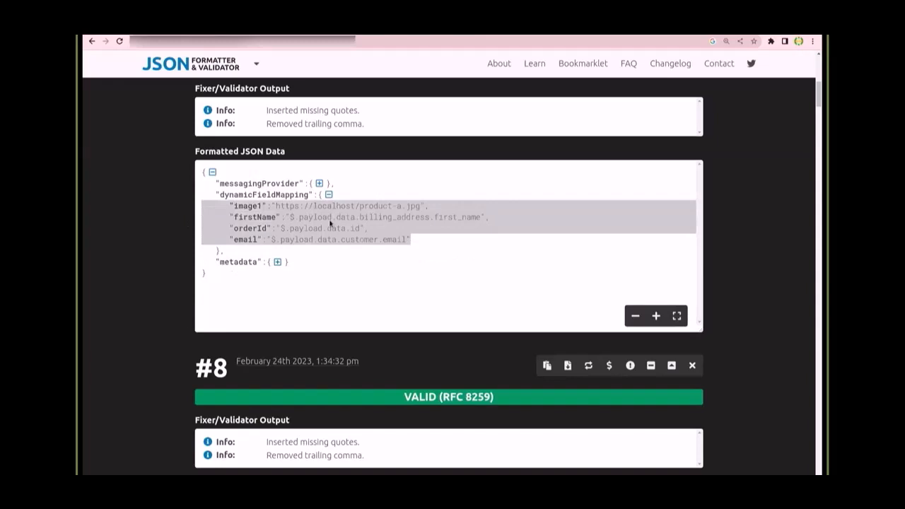
left_click(328, 195)
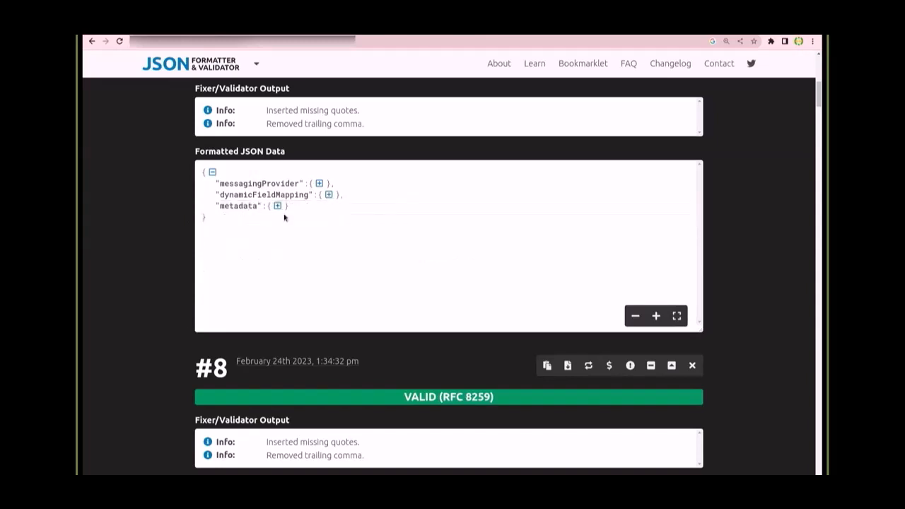
left_click(278, 205)
double_click(317, 218)
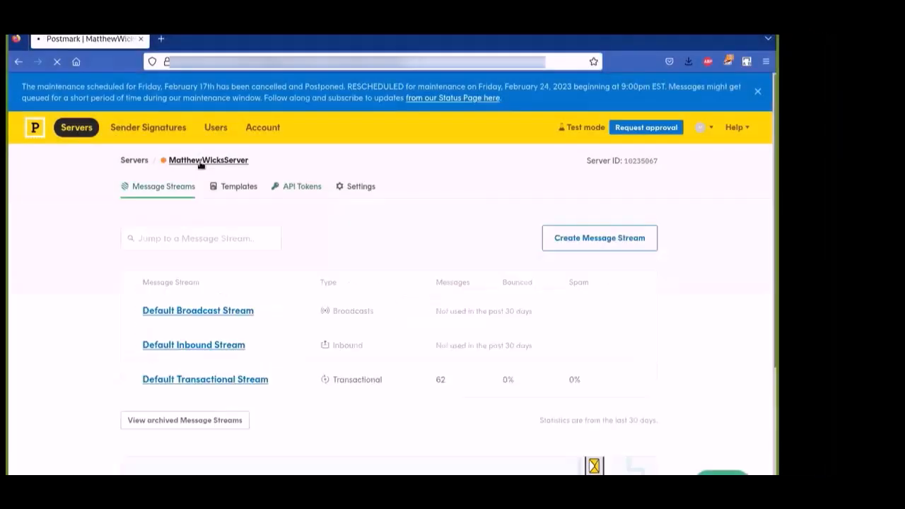
Step: Open the newest delivered email in the Default Transactional Stream's activity and examine its metadata
left_click(238, 378)
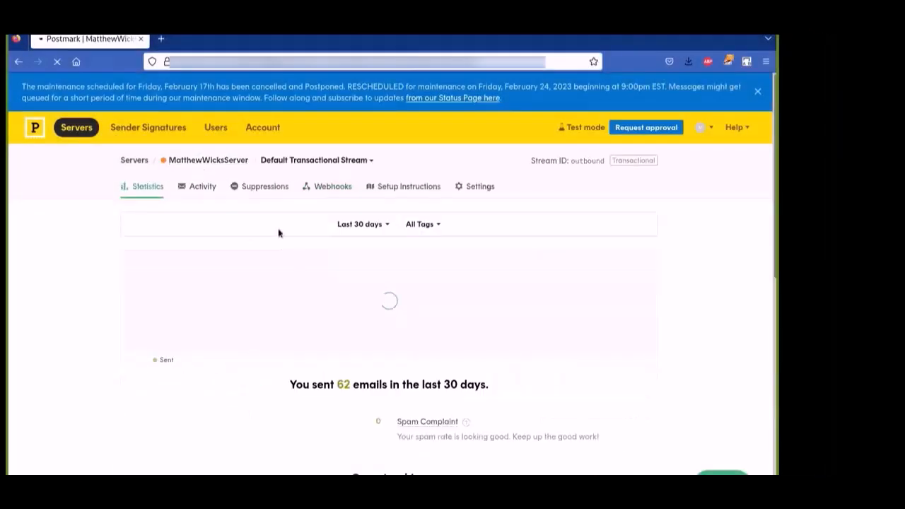
left_click(203, 186)
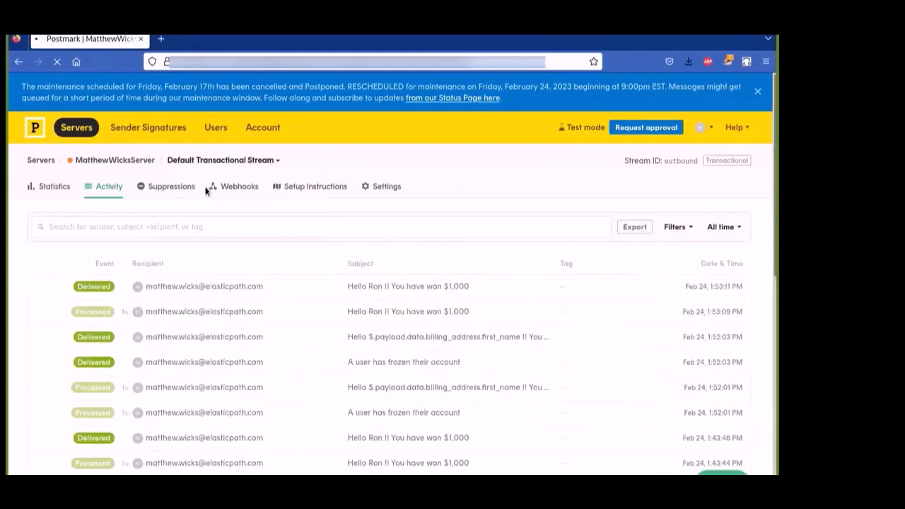
left_click(227, 287)
left_click(228, 345)
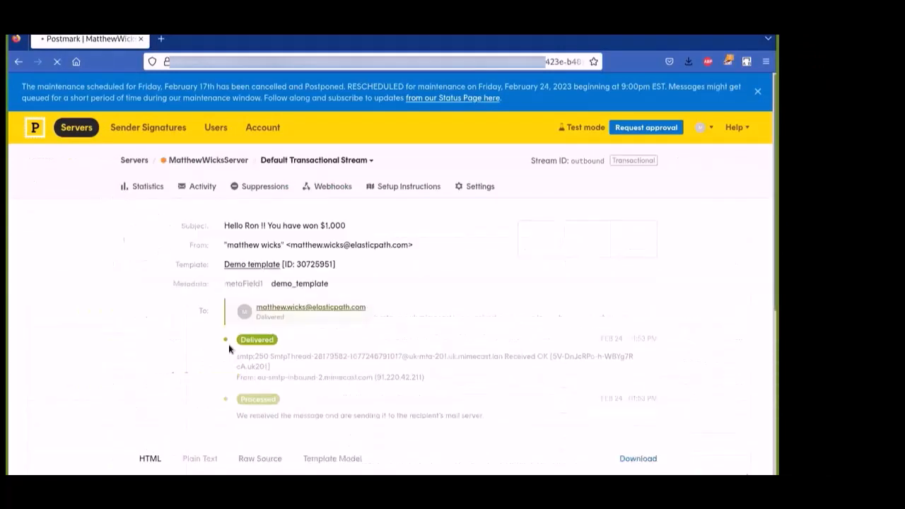
left_click_drag(341, 287, 222, 290)
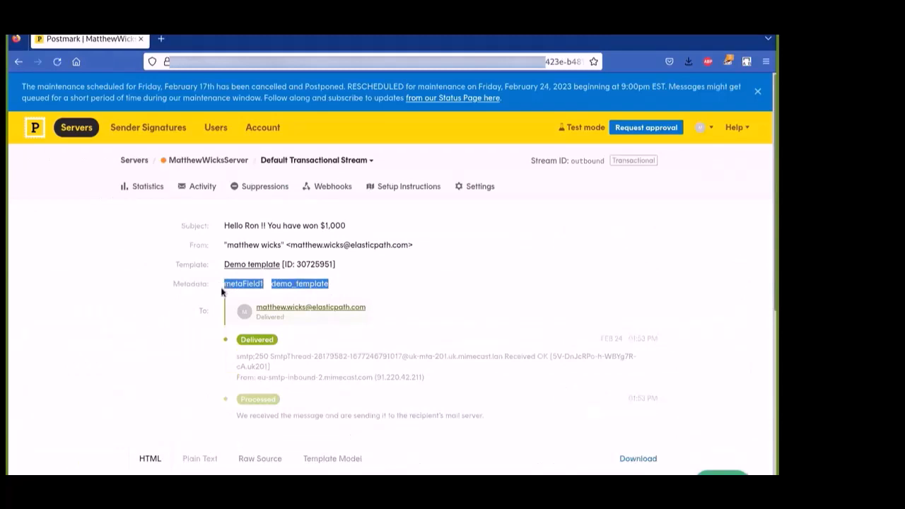
left_click(170, 291)
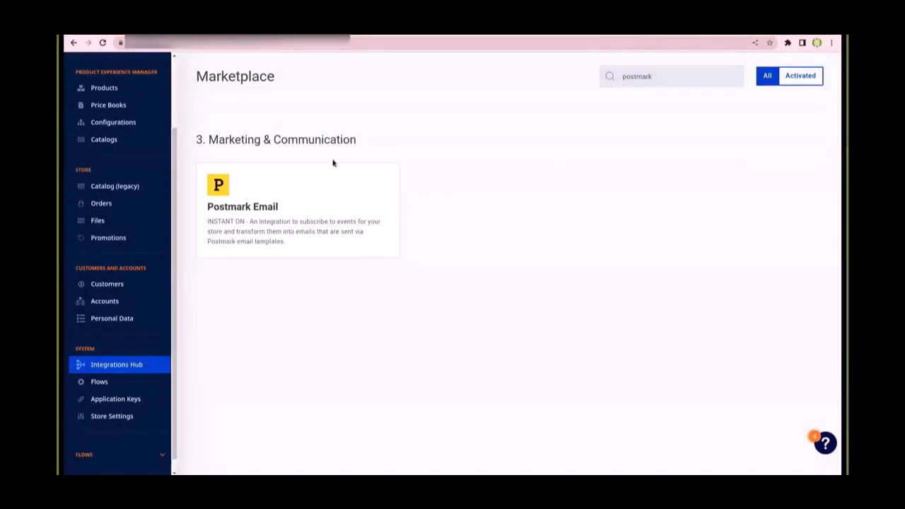
Step: Start configuring the Postmark Email integration from the Marketplace and review the Main Flow trigger details
left_click(325, 191)
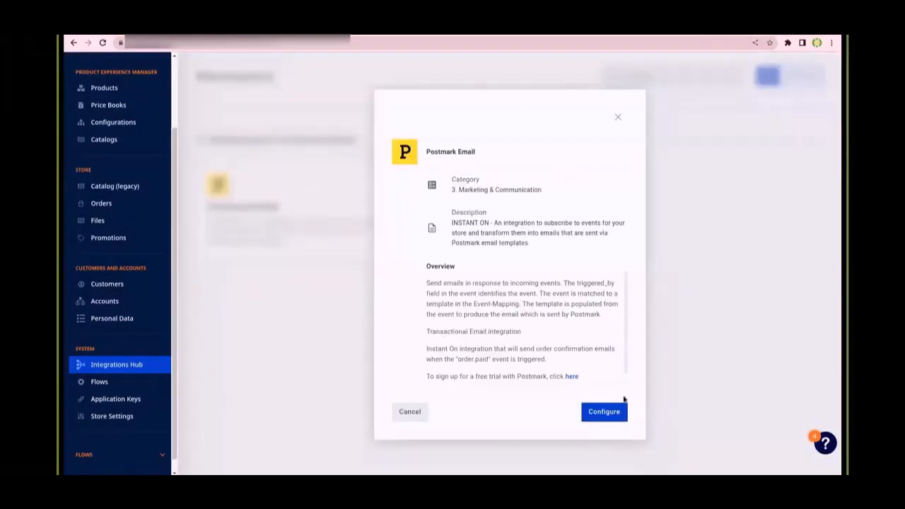
left_click(604, 413)
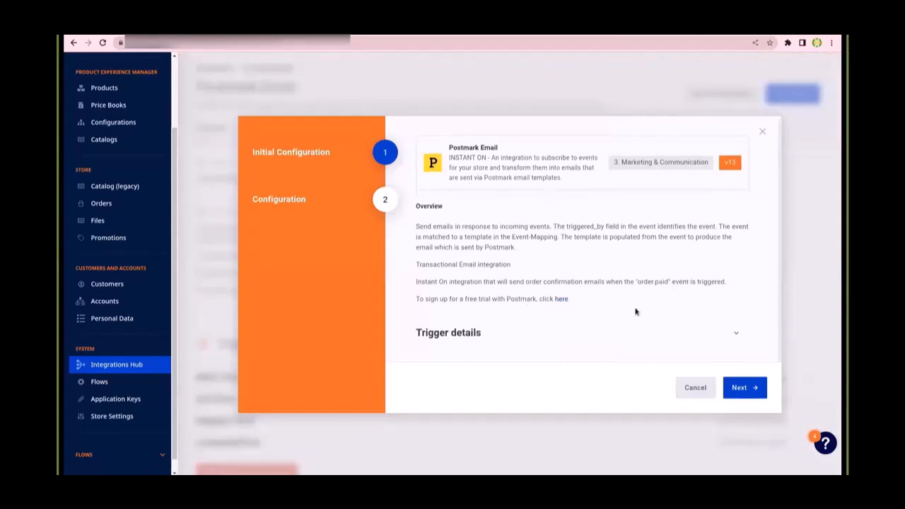
scroll(735, 335, "down", 5)
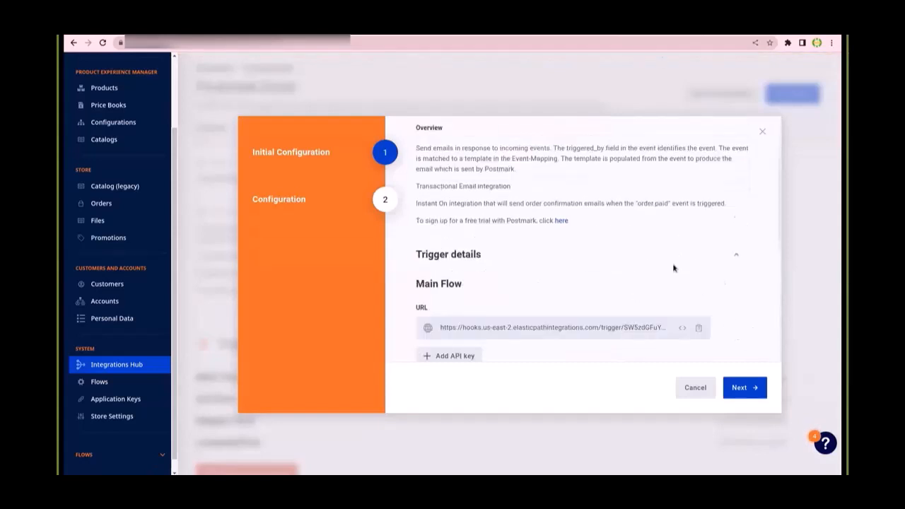
scroll(672, 267, "up", 4)
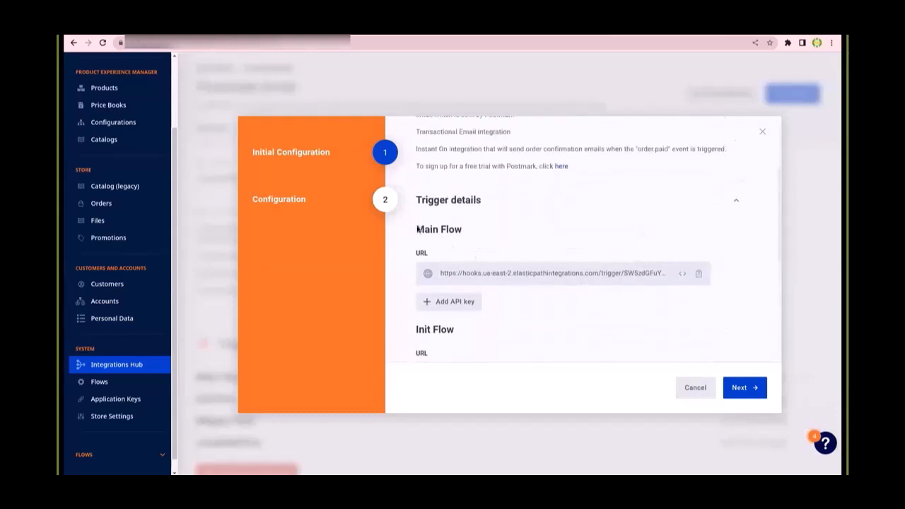
left_click_drag(417, 229, 462, 230)
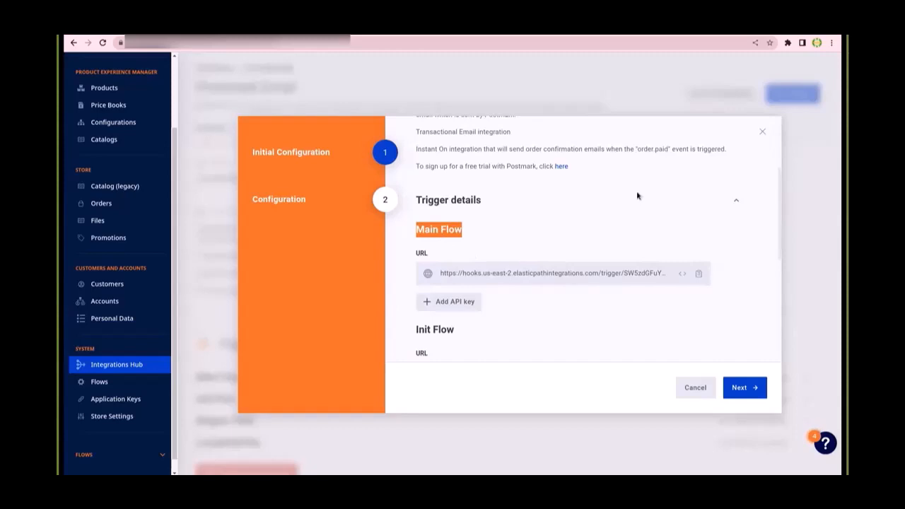
Step: Authorize the EPCC Connection in the integration's Configuration stage and review the log level and error options
left_click(741, 397)
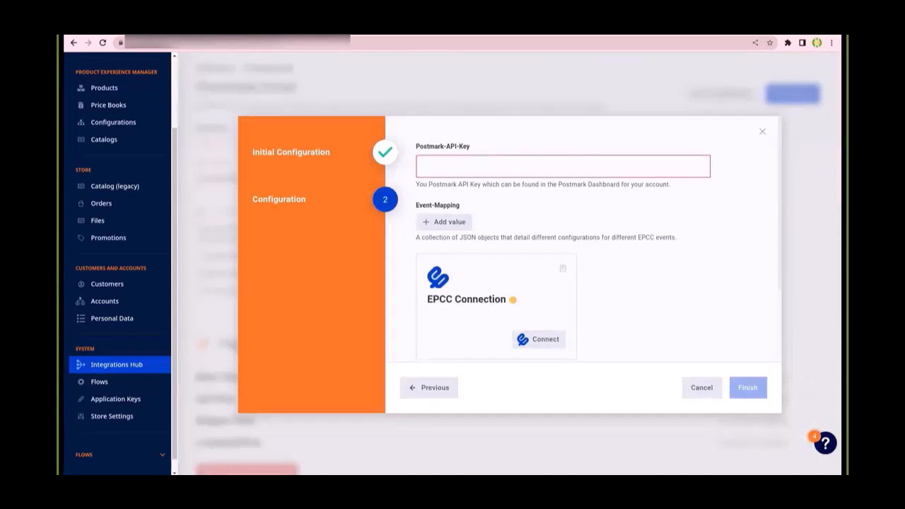
scroll(677, 155, "down", 1)
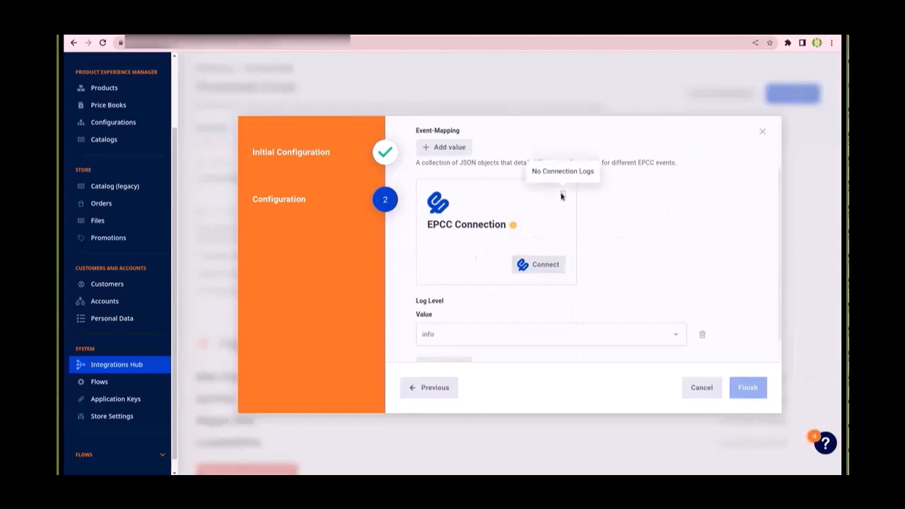
left_click(545, 266)
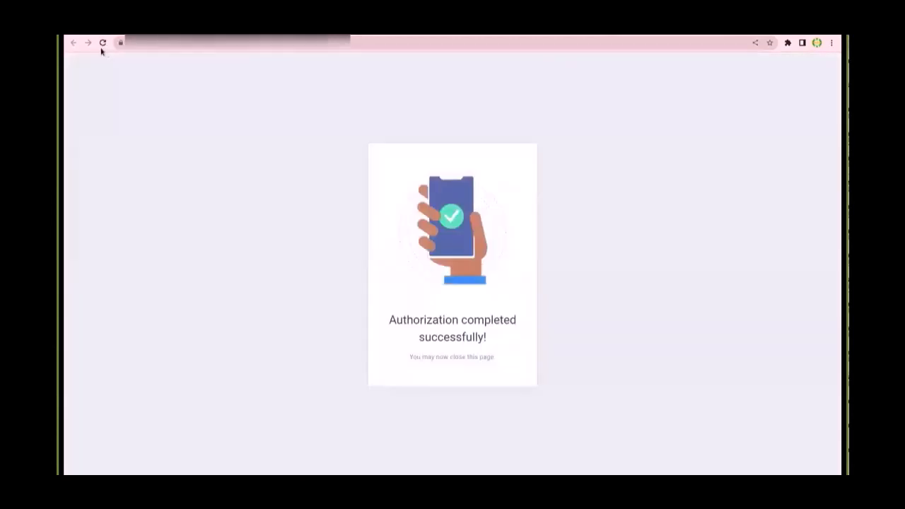
scroll(598, 250, "down", 1)
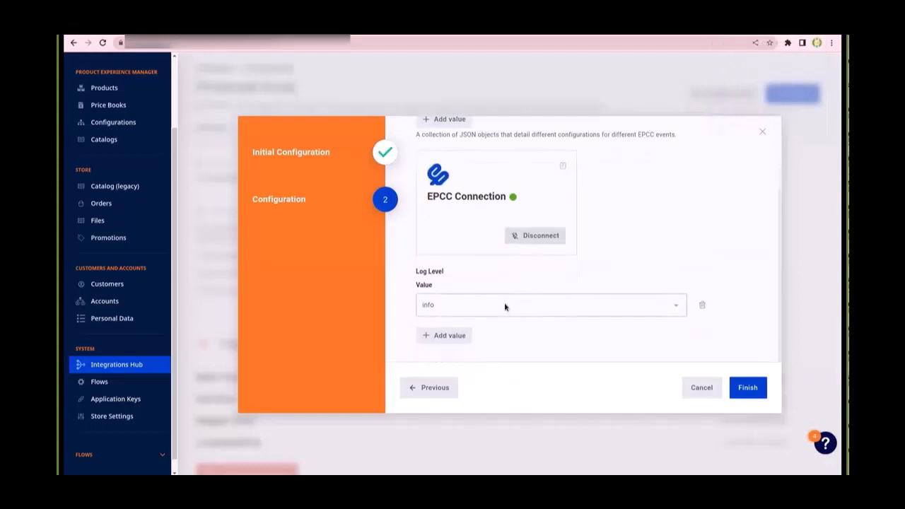
scroll(505, 307, "down", 3)
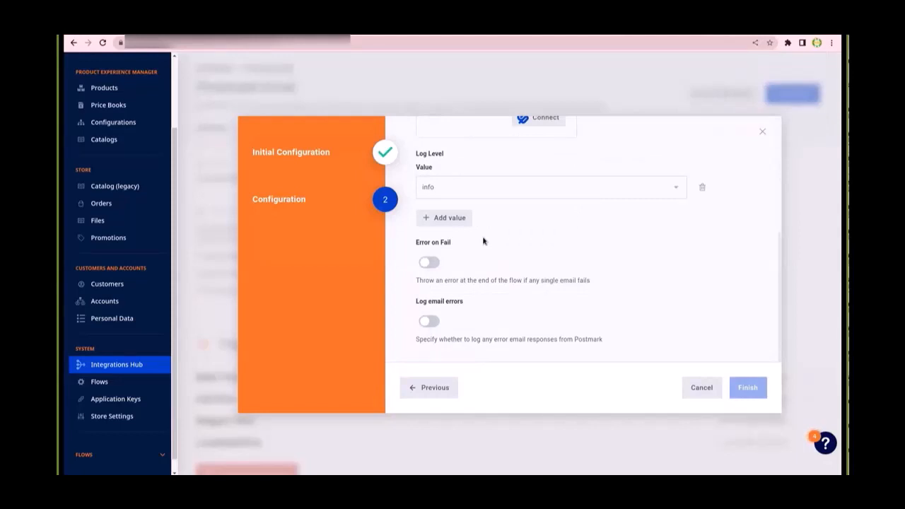
Step: Enable both the Error on Fail and the Log email errors options in the Postmark Email configuration
left_click(433, 265)
left_click(429, 320)
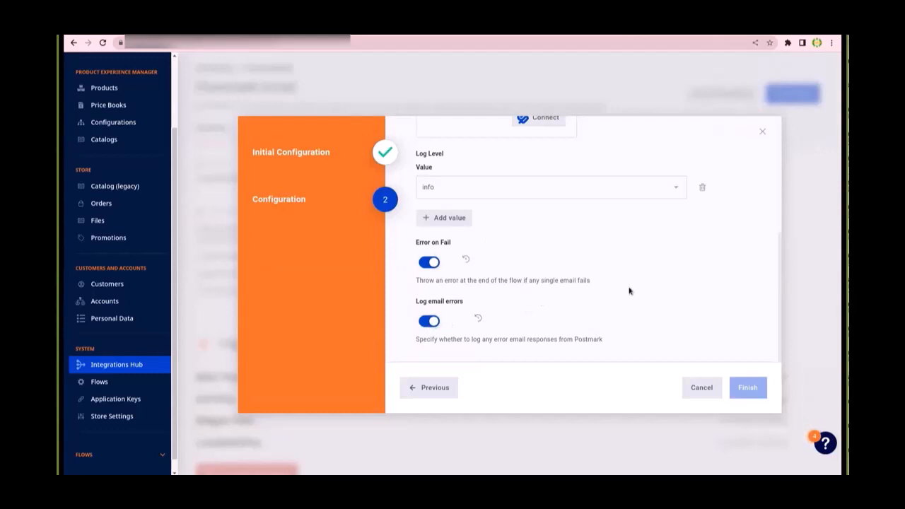
Step: Copy the triggered_by value order.created from the event JSON and enter it as the Event-Mapping key
scroll(629, 291, "up", 5)
scroll(619, 282, "down", 1)
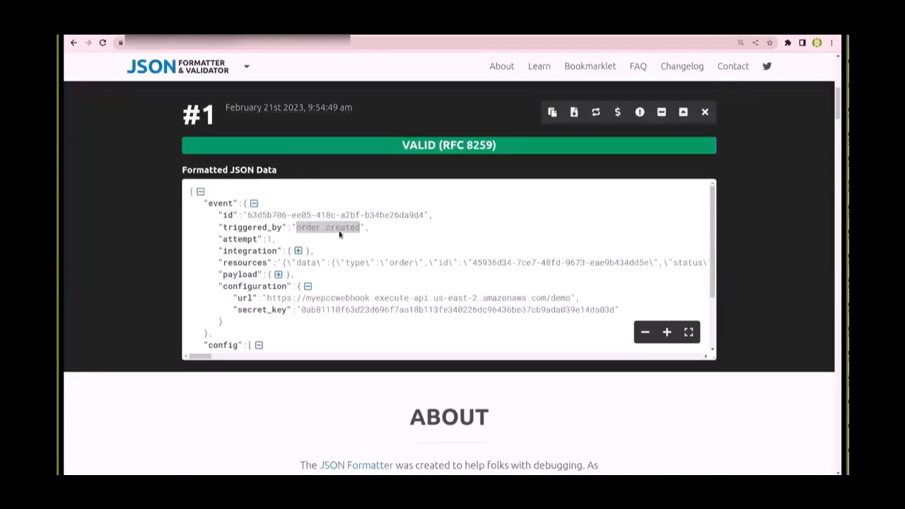
left_click(298, 223)
left_click_drag(297, 230, 362, 229)
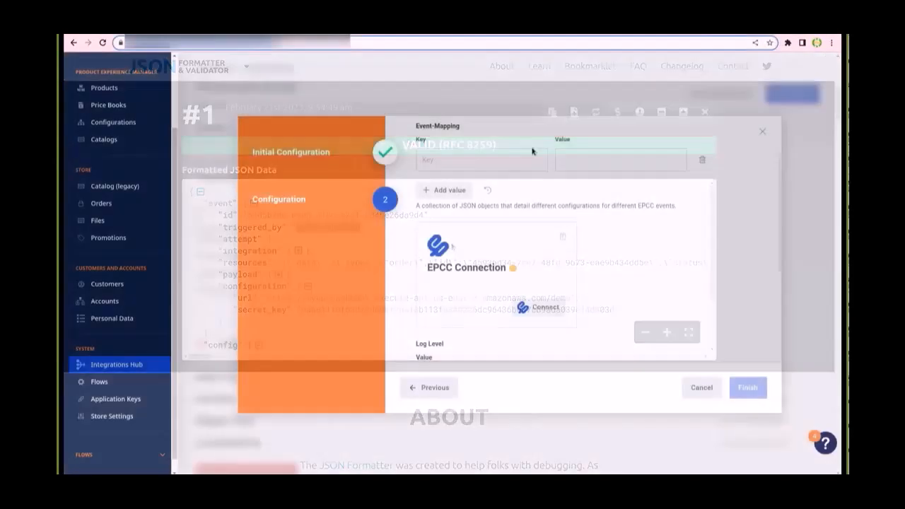
left_click(521, 159)
type("order.created")
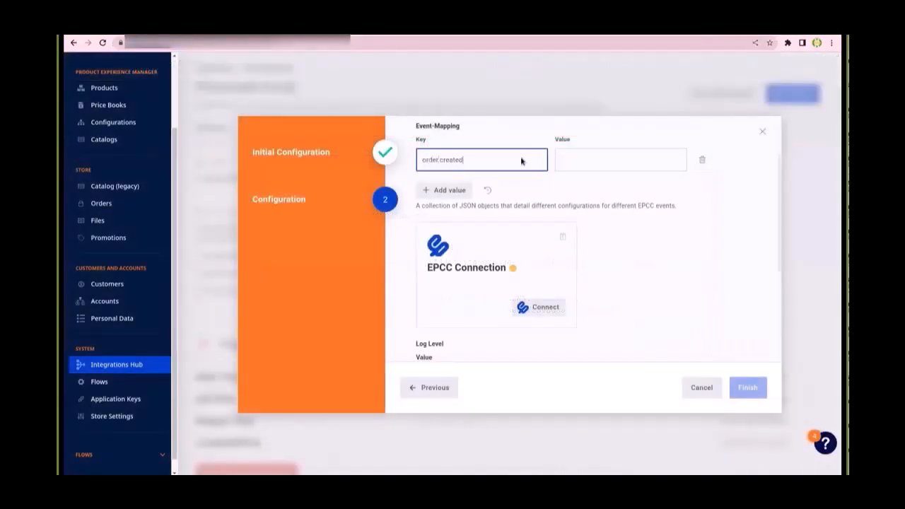
Step: Examine how the email variable under dynamicFieldMapping points to the customer's email field in the event payload JSON
left_click(573, 169)
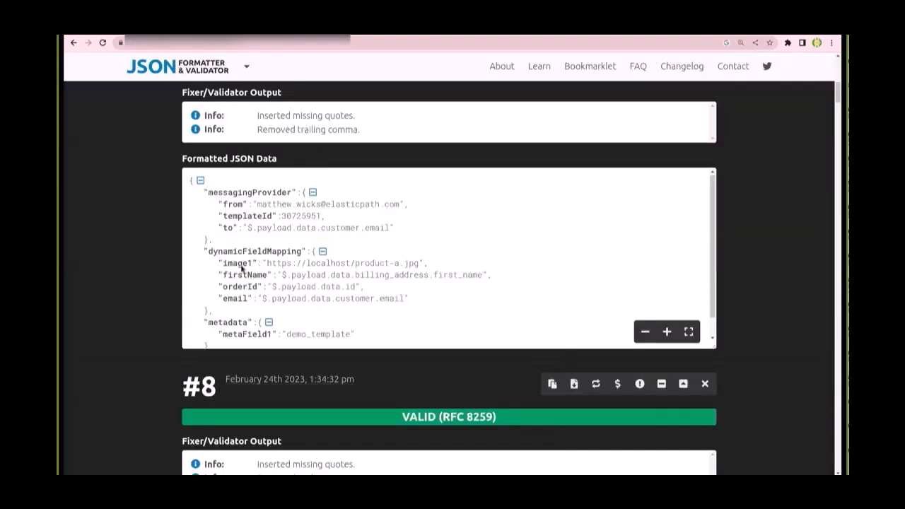
scroll(242, 268, "down", 1)
scroll(242, 268, "up", 1)
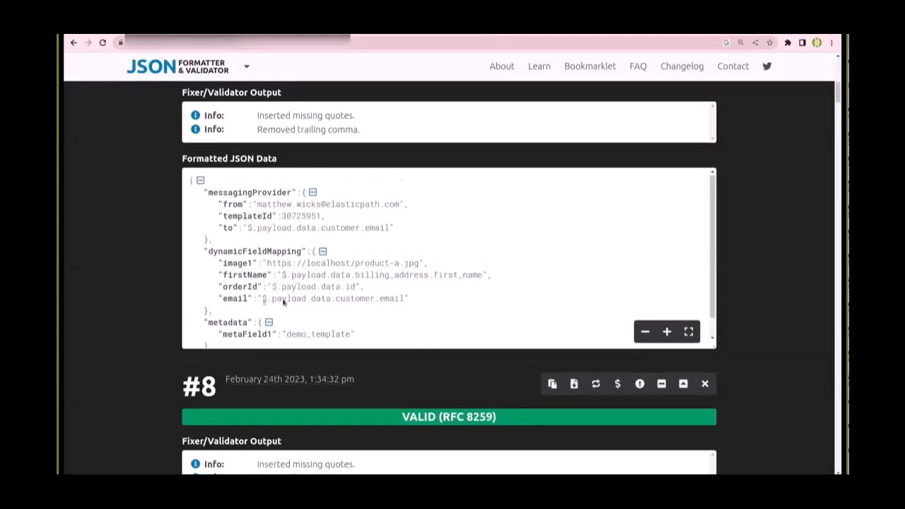
left_click_drag(261, 301, 400, 303)
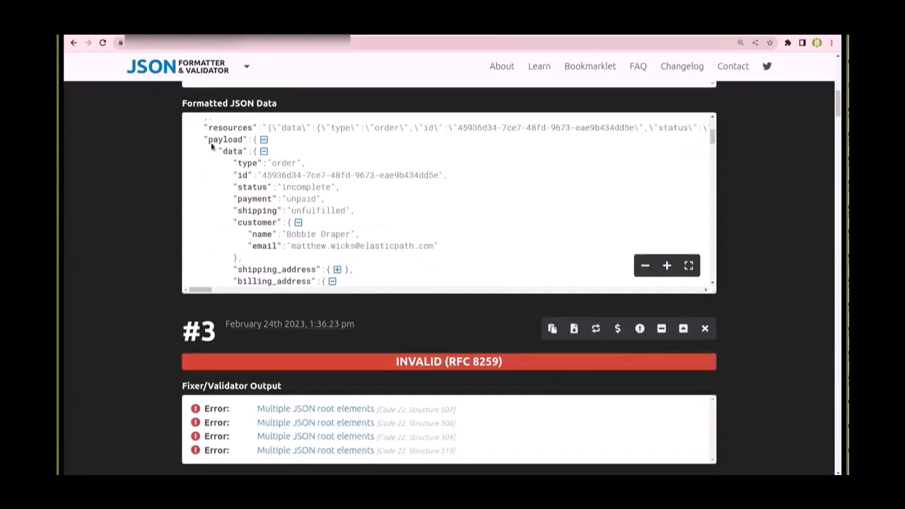
scroll(211, 146, "up", 1)
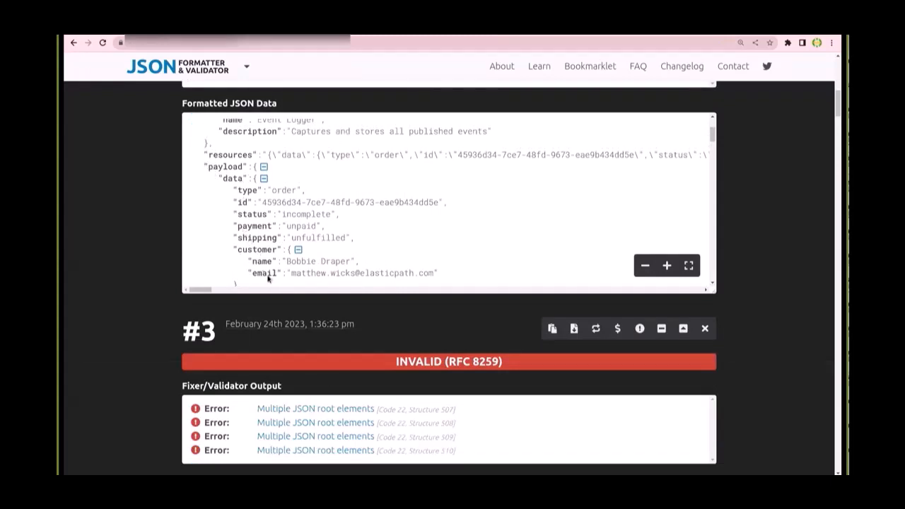
left_click_drag(292, 271, 434, 272)
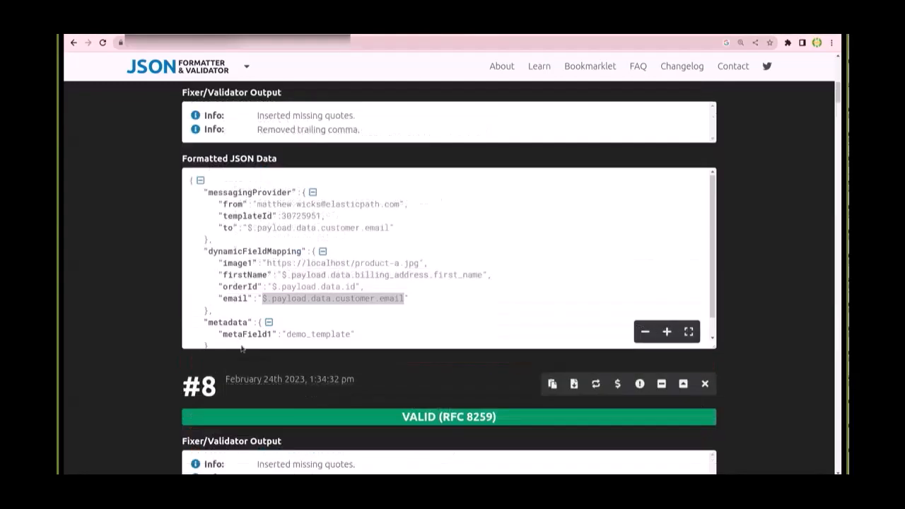
Step: Paste the complete template mapping JSON as the value for the order.created key and finish the integration configuration
scroll(233, 323, "down", 1)
left_click_drag(220, 337, 173, 165)
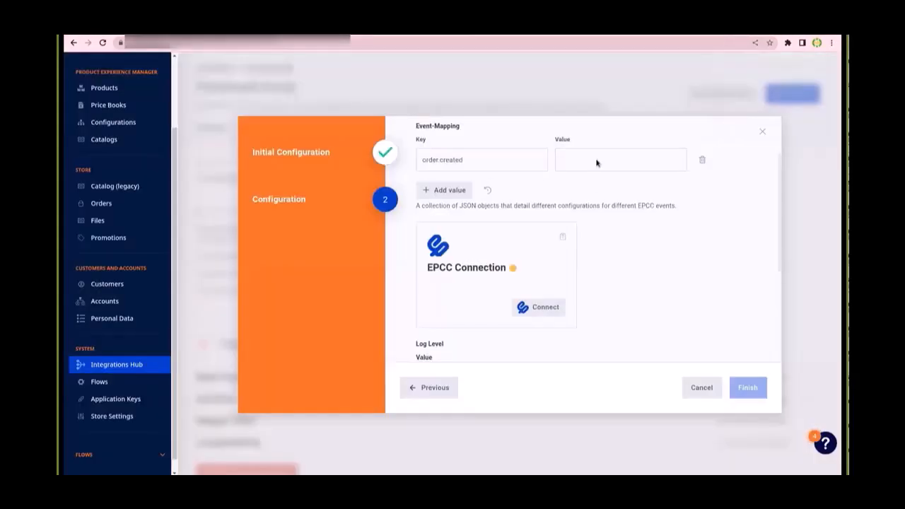
left_click(598, 163)
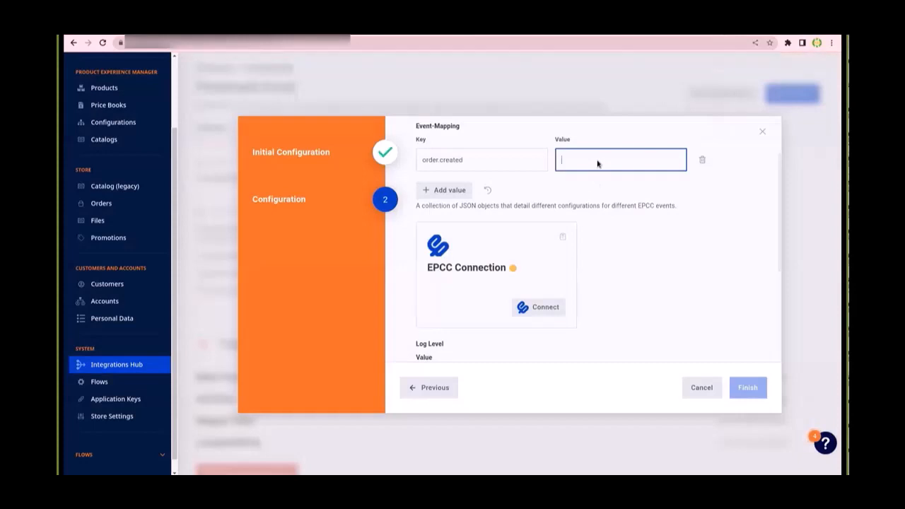
key("ctrl+v")
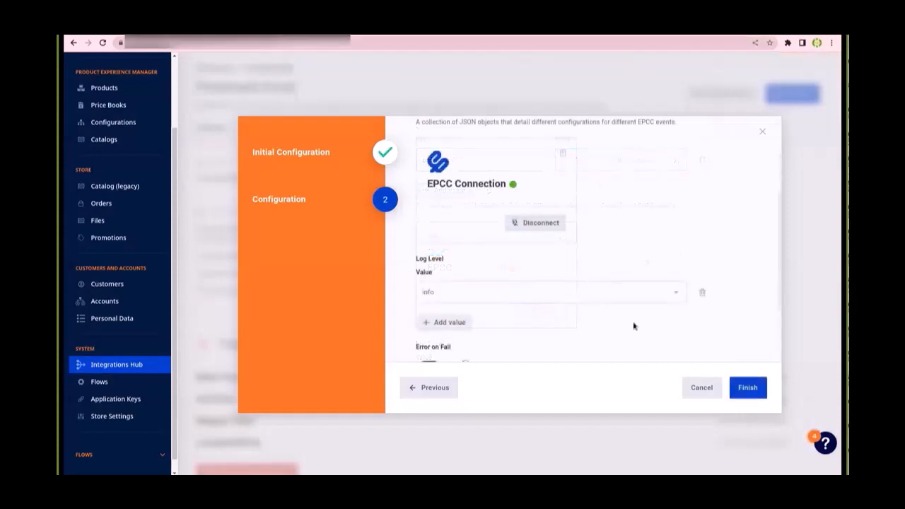
left_click(746, 385)
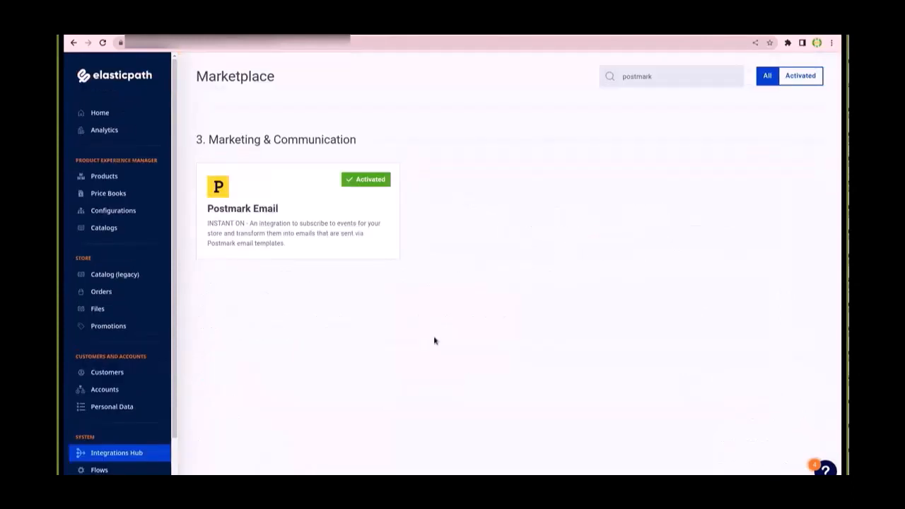
Step: Open the activated Postmark Email integration and copy its Main Flow trigger URL
left_click(285, 236)
scroll(367, 330, "down", 2)
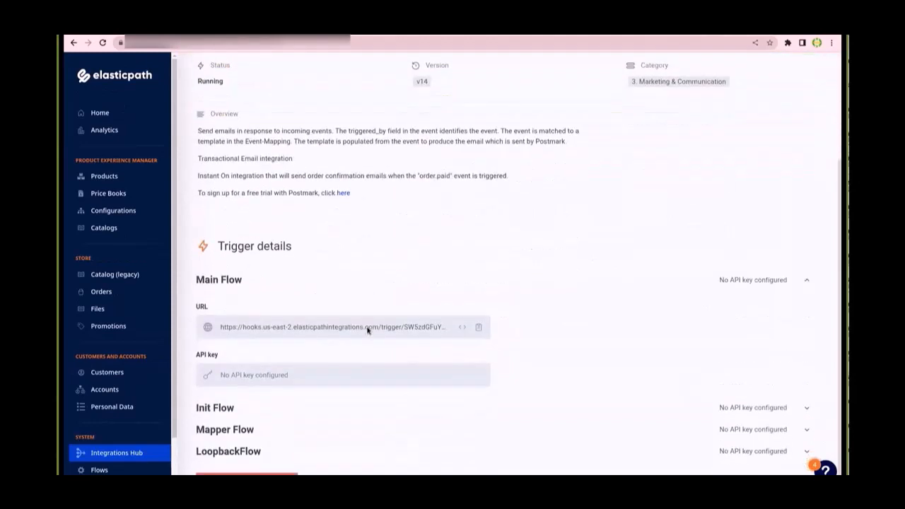
left_click(478, 328)
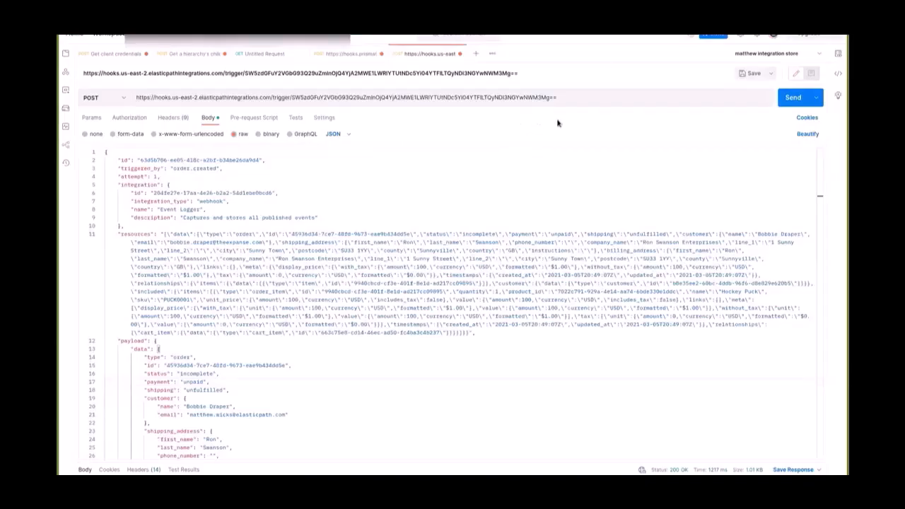
Step: Switch to Postman and set the request to the integration's trigger URL to use the POST method
left_click(567, 95)
left_click_drag(567, 95, 116, 99)
left_click(115, 99)
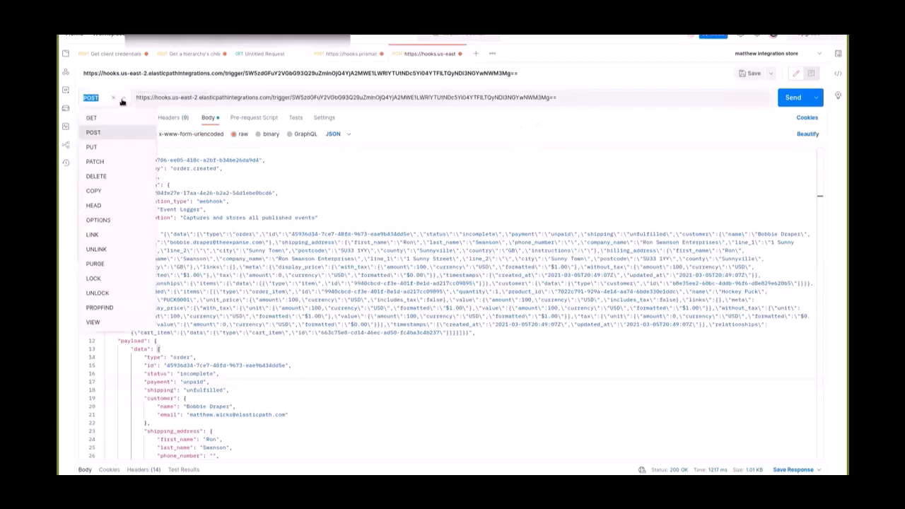
left_click(95, 136)
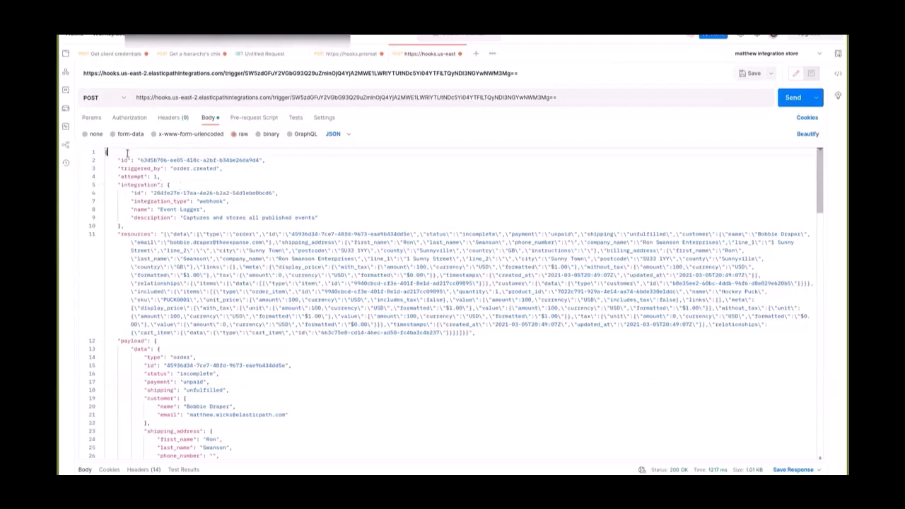
Step: Check the triggered_by field in the request body and try prefixing its order.created value with "custom."
left_click_drag(117, 168, 231, 169)
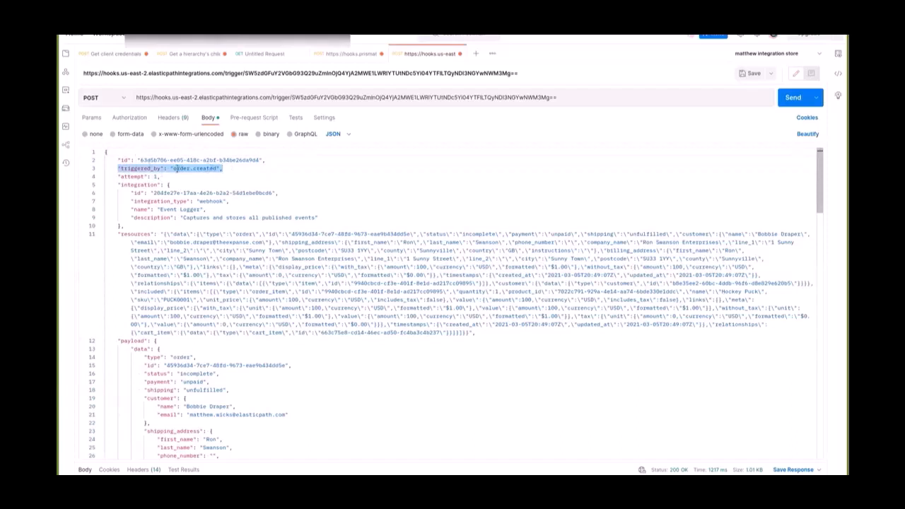
left_click(283, 159)
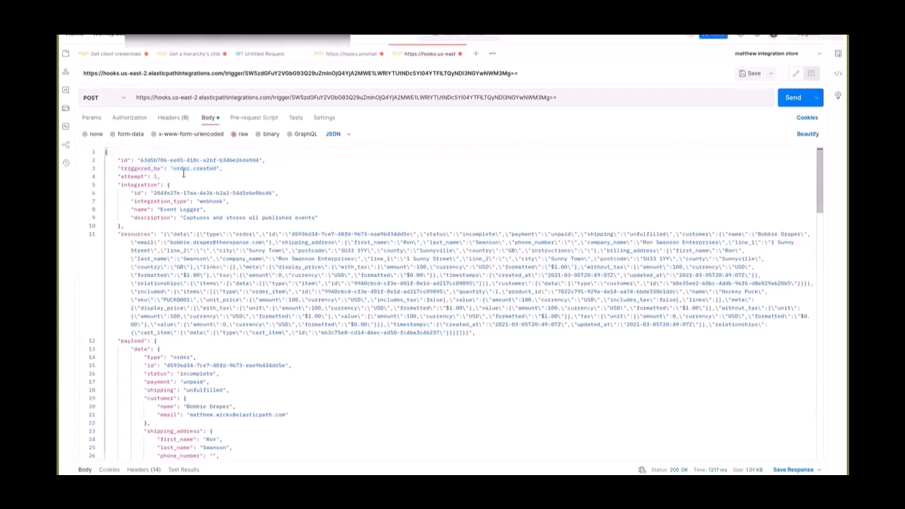
left_click(173, 168)
type("custom.")
key("BackSpace")
key("BackSpace")
key("BackSpace")
key("BackSpace")
key("BackSpace")
key("BackSpace")
key("BackSpace")
Step: Compare the request body's secret_key with the Secret Key of the order.created-postmark-event webhook in the Commerce Manager store settings
left_click(100, 340)
left_click_drag(118, 357, 395, 373)
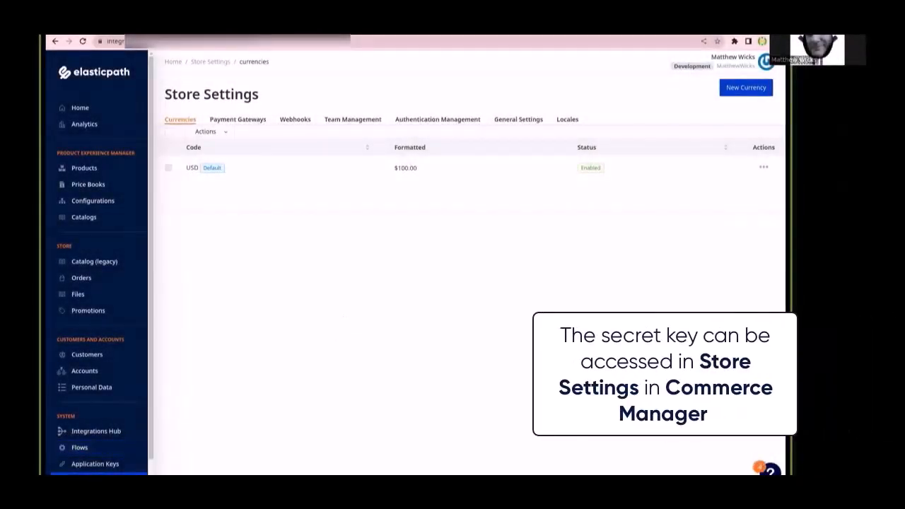
left_click(288, 120)
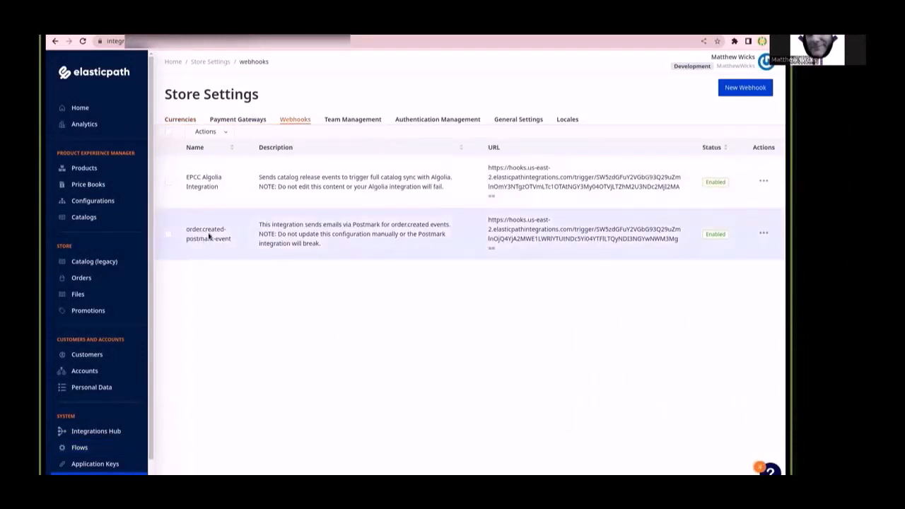
left_click(351, 242)
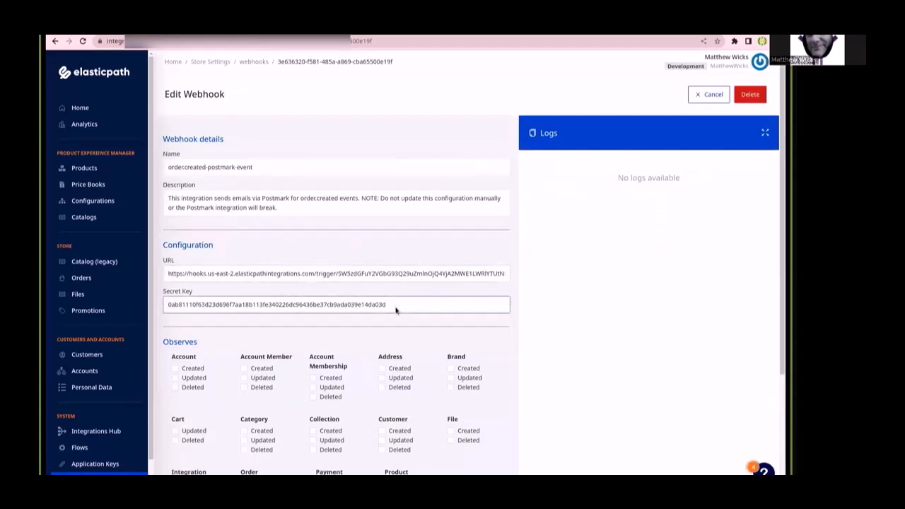
double_click(396, 310)
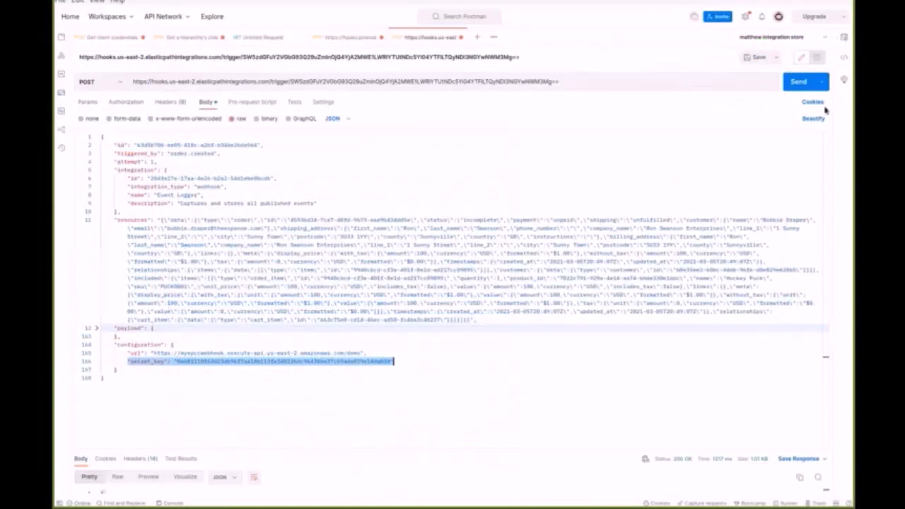
Step: Send the POST request from Postman and enlarge the response area to read the returned JSON
left_click(798, 83)
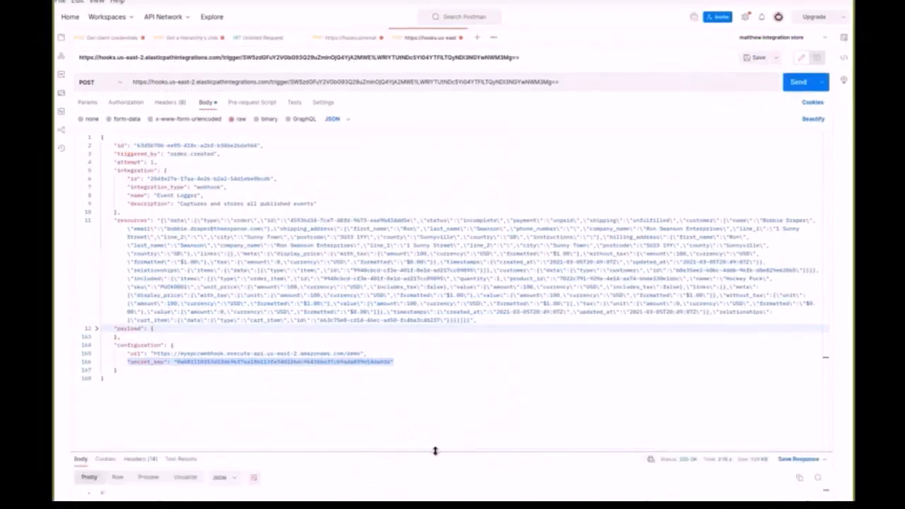
left_click_drag(434, 452, 434, 319)
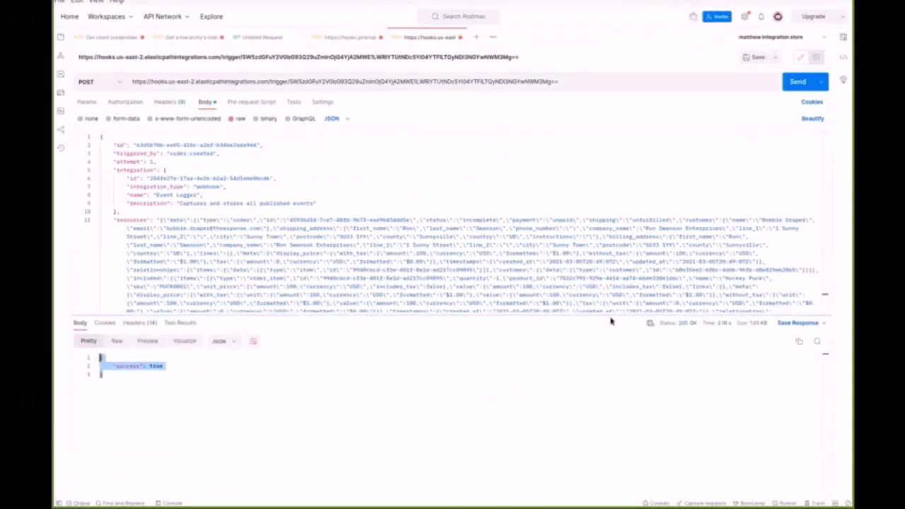
left_click_drag(610, 315, 616, 366)
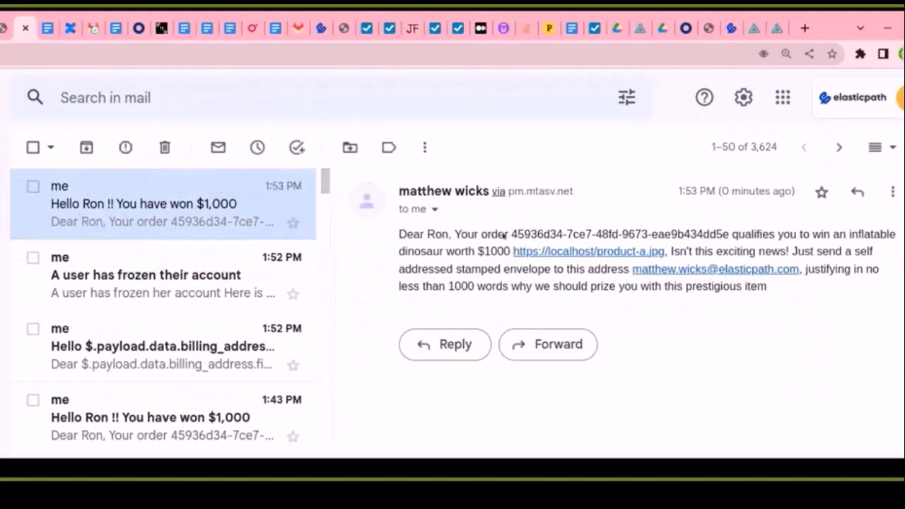
Step: Check the order ID, image link and email address filled into the newest received email in Gmail
left_click_drag(508, 234, 729, 235)
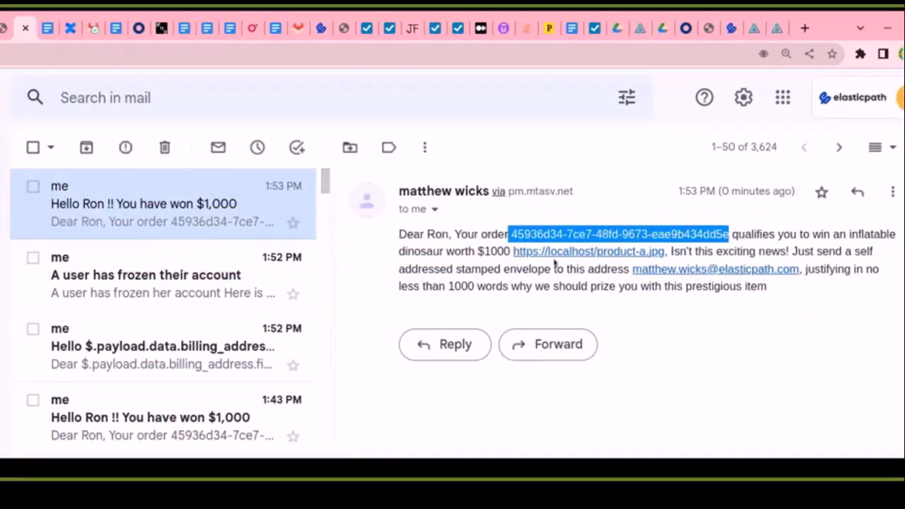
left_click_drag(663, 251, 516, 251)
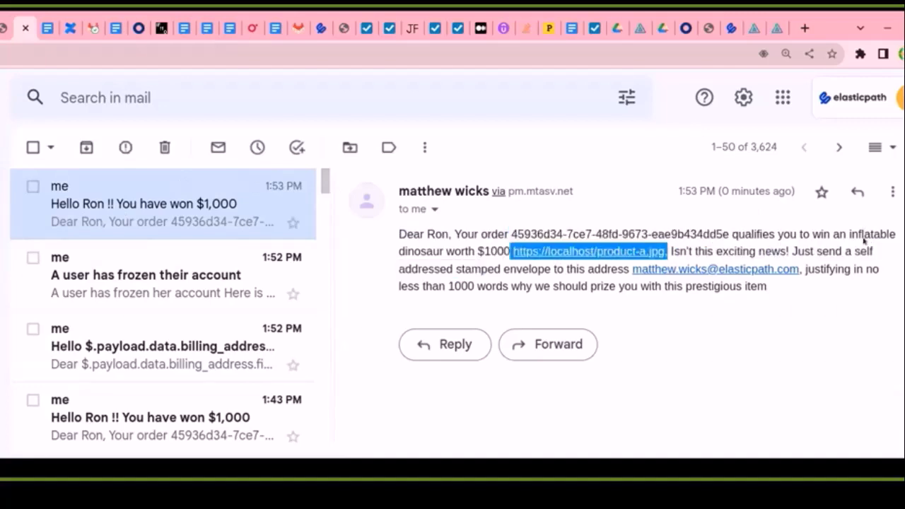
left_click_drag(803, 270, 639, 271)
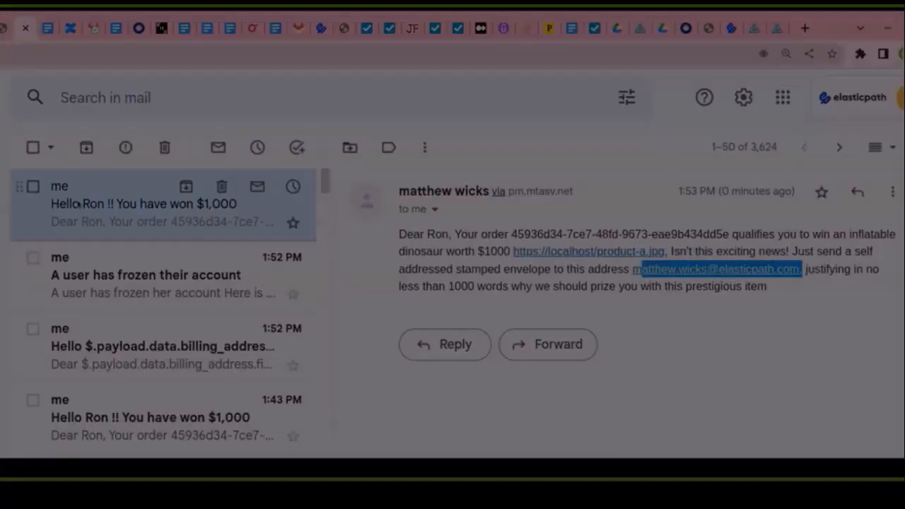
left_click_drag(80, 204, 88, 219)
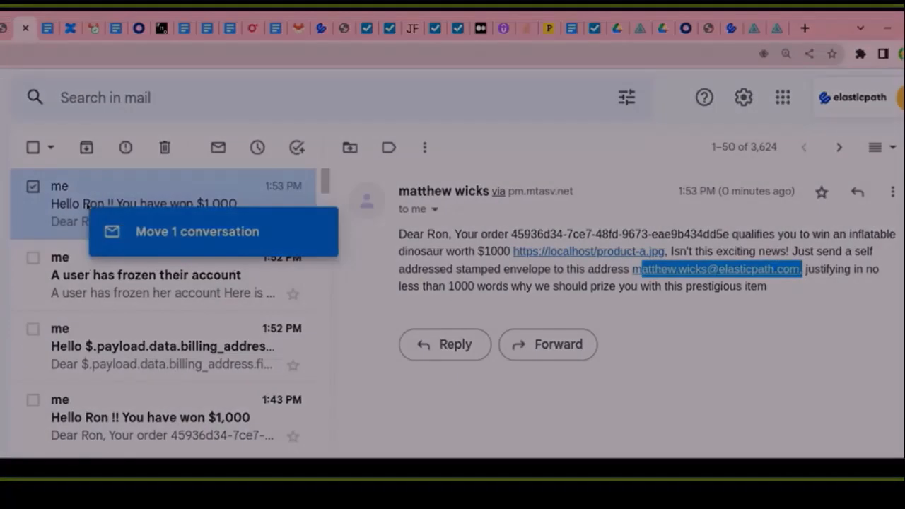